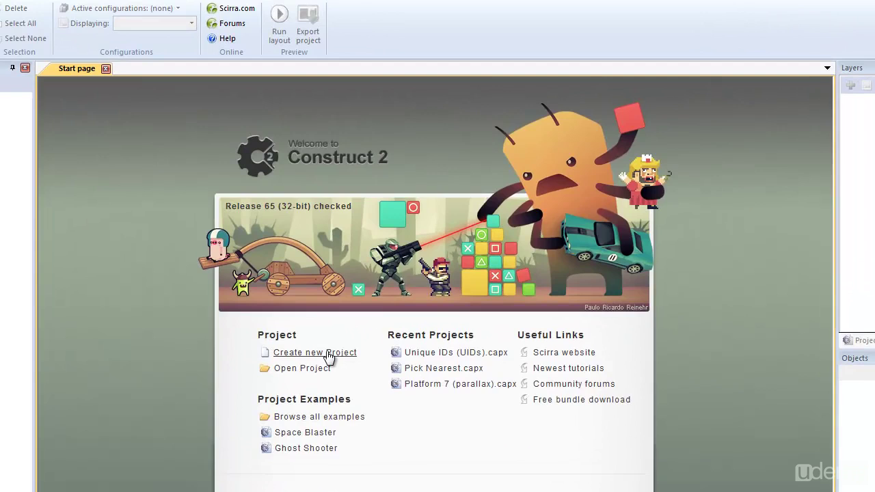
# - Create a new project stored in a single .capx file and look over its empty layout
pyautogui.click(328, 353)
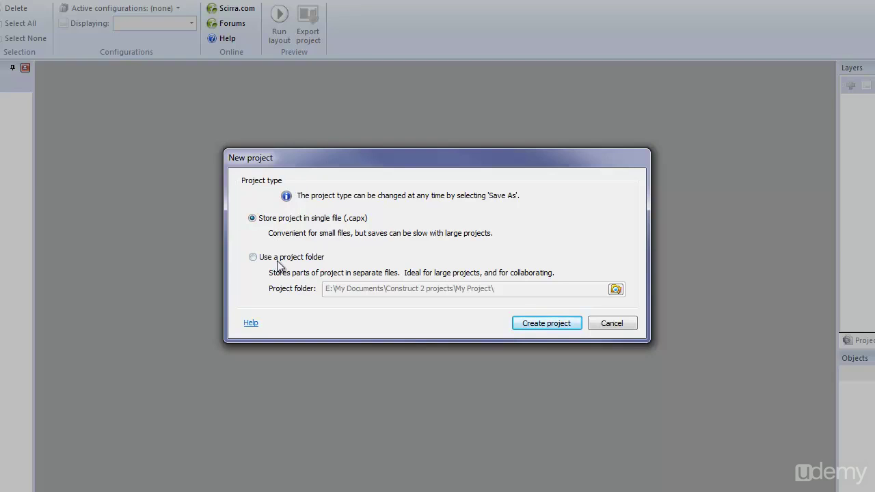
pyautogui.click(545, 323)
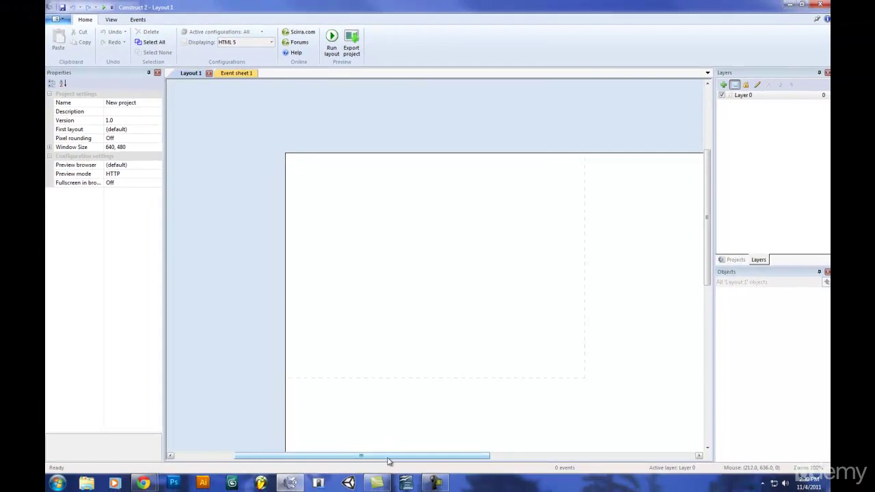
pyautogui.moveTo(387, 457); pyautogui.dragTo(424, 461)
pyautogui.moveTo(708, 242); pyautogui.dragTo(707, 275)
pyautogui.moveTo(515, 456)
pyautogui.mouseDown()
pyautogui.moveTo(582, 455)
pyautogui.moveTo(522, 455)
pyautogui.mouseUp()
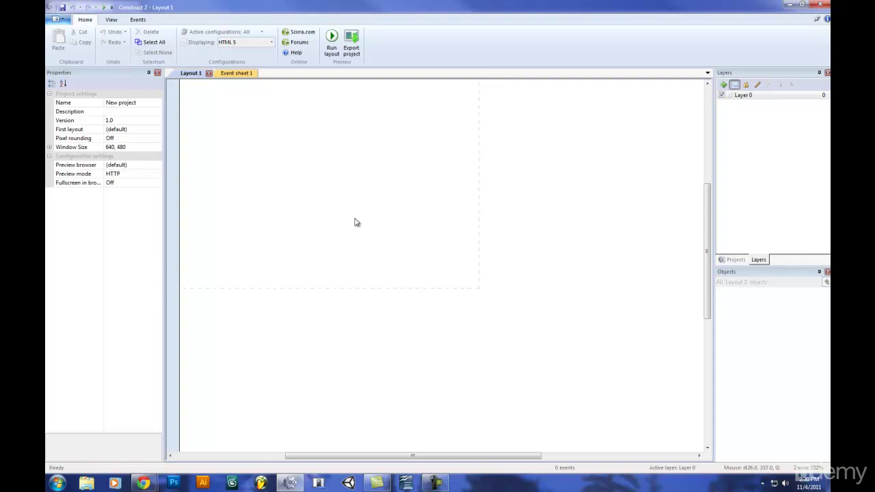
# - Move the Quick Access Toolbar below the ribbon and back above it
pyautogui.click(48, 8)
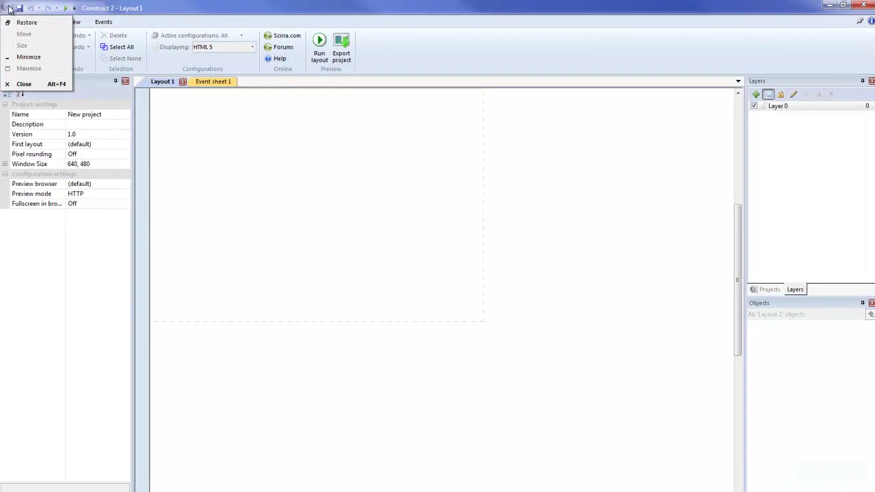
pyautogui.click(187, 3)
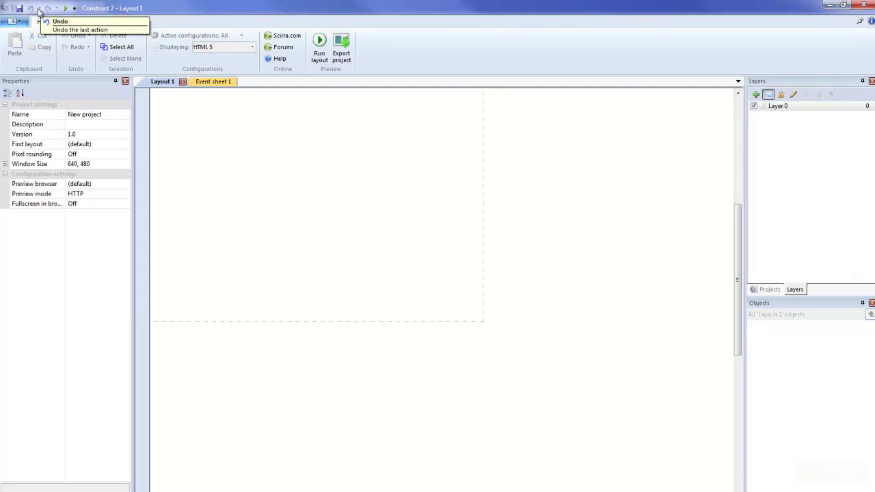
pyautogui.click(75, 9)
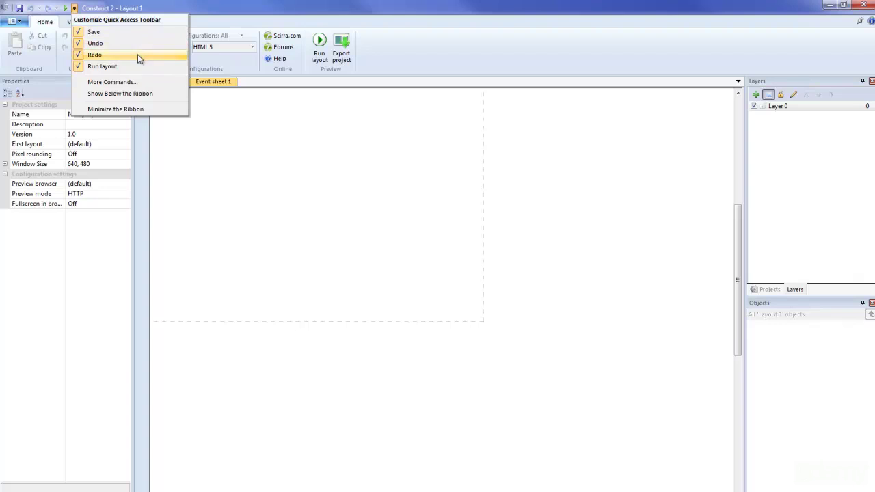
pyautogui.click(166, 94)
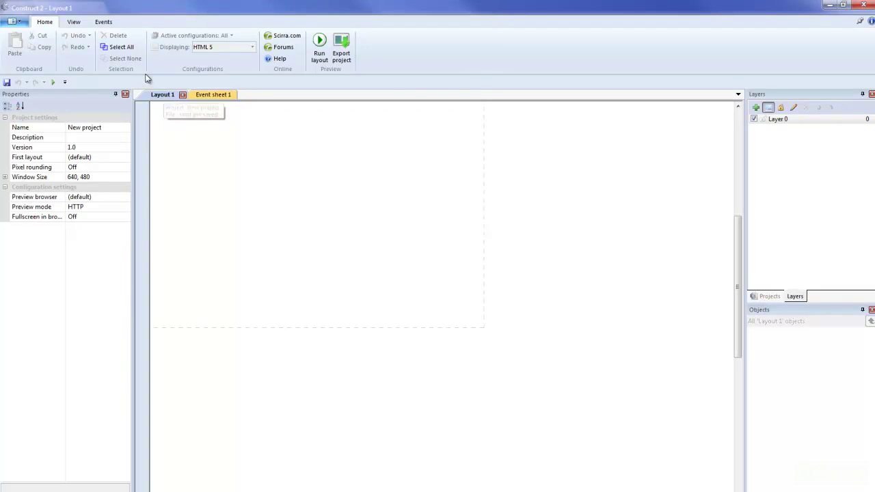
pyautogui.click(65, 82)
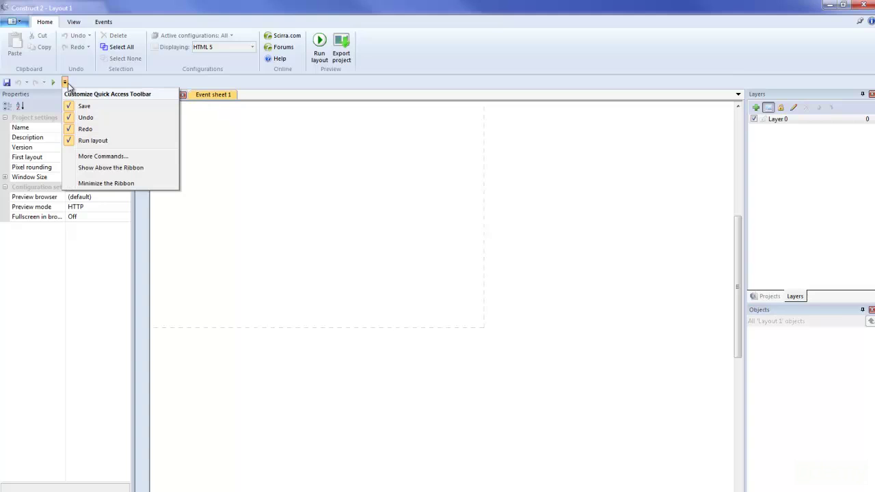
pyautogui.click(127, 169)
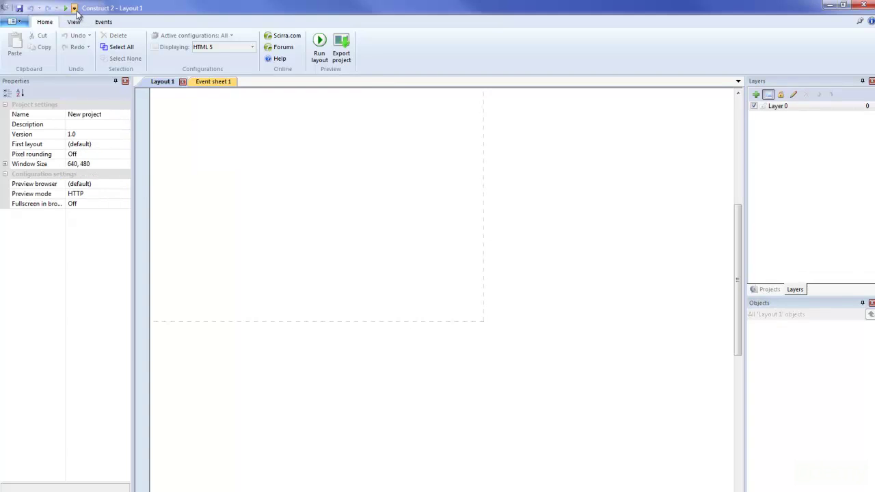
pyautogui.click(74, 7)
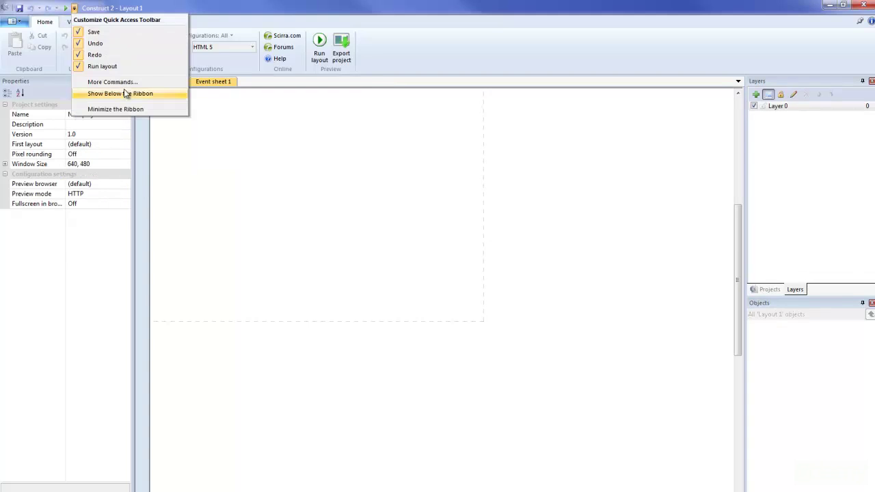
pyautogui.click(162, 5)
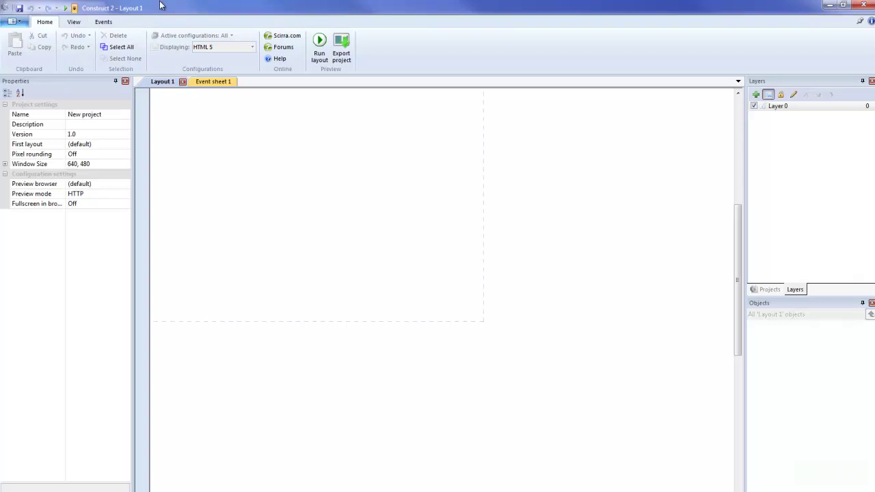
pyautogui.click(15, 23)
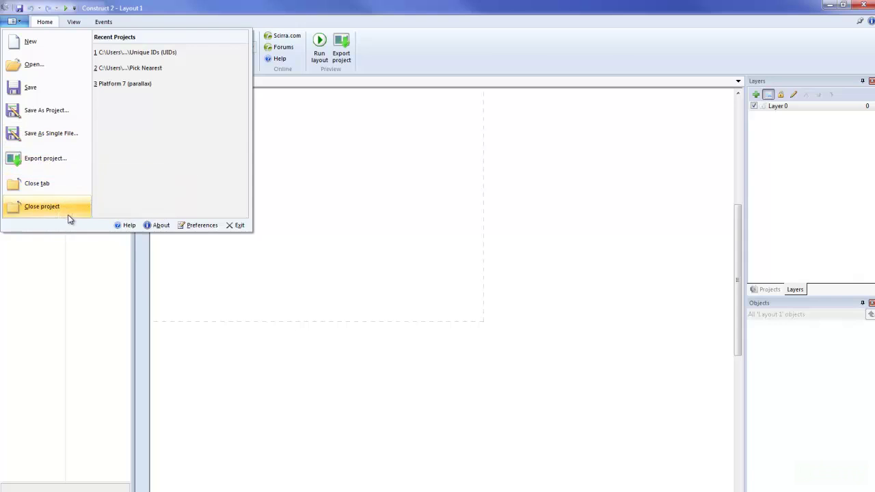
pyautogui.click(39, 25)
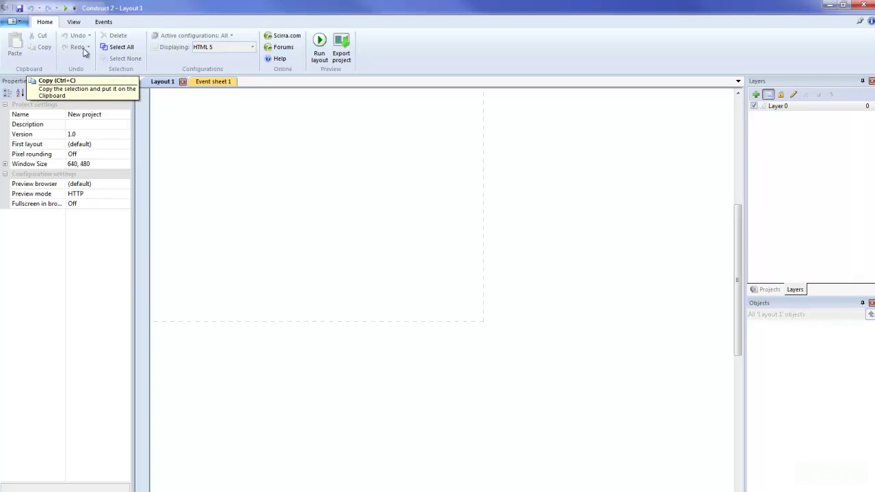
pyautogui.click(126, 47)
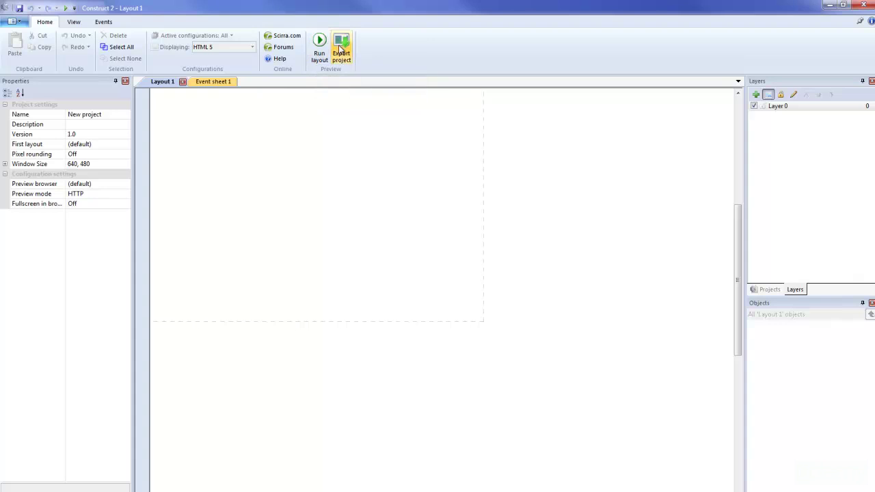
# - Hide and restore the Status Bar, the Layer Bar and the Properties Bar one at a time
pyautogui.click(72, 26)
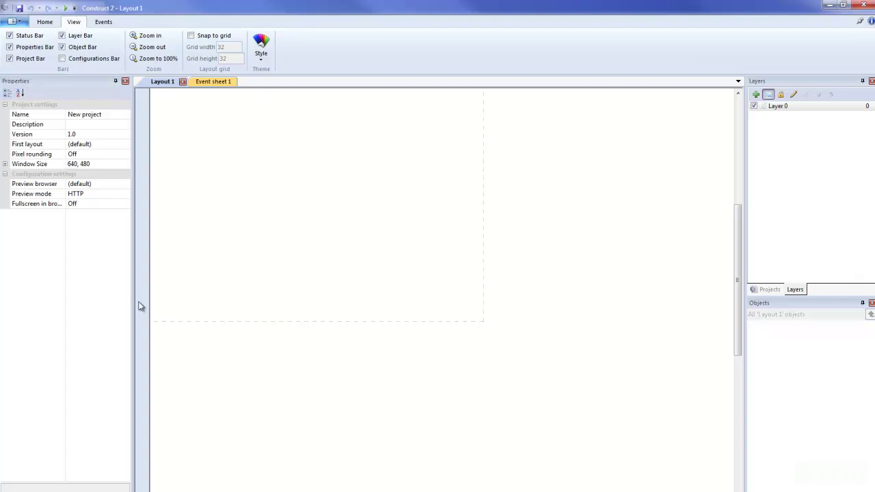
pyautogui.click(31, 38)
pyautogui.click(31, 40)
pyautogui.click(85, 38)
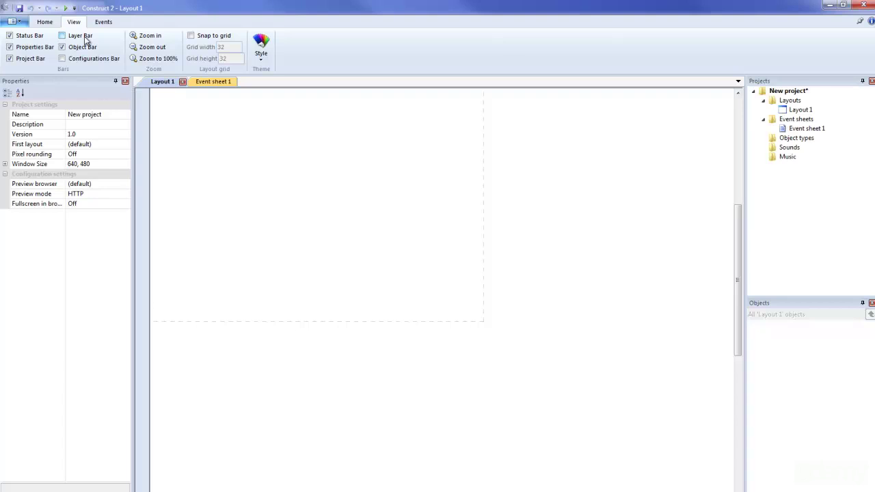
pyautogui.click(85, 38)
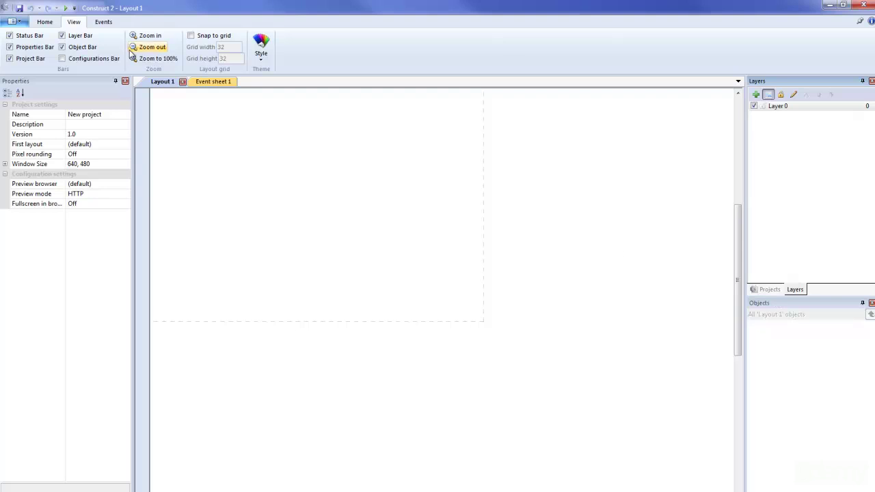
pyautogui.click(30, 39)
pyautogui.click(30, 39)
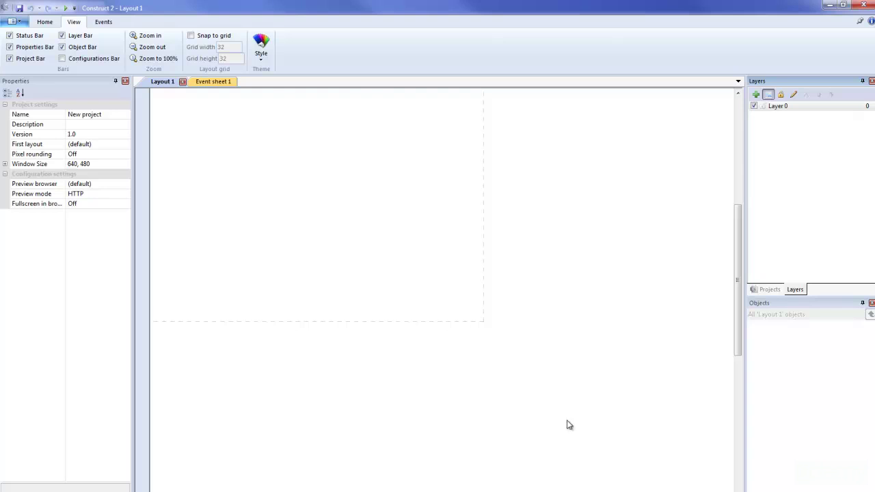
pyautogui.click(39, 46)
pyautogui.click(39, 47)
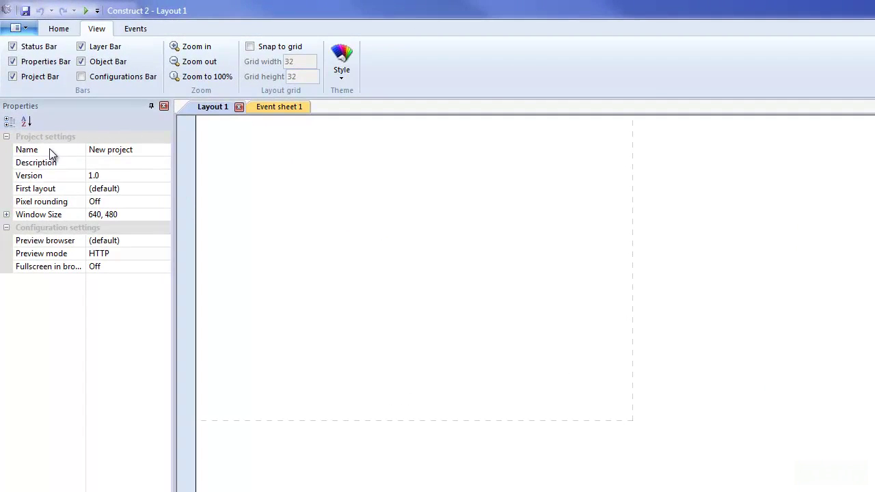
# - Examine the project settings from Name to Window Size, including the choices for First layout and Pixel rounding
pyautogui.click(125, 149)
pyautogui.click(124, 162)
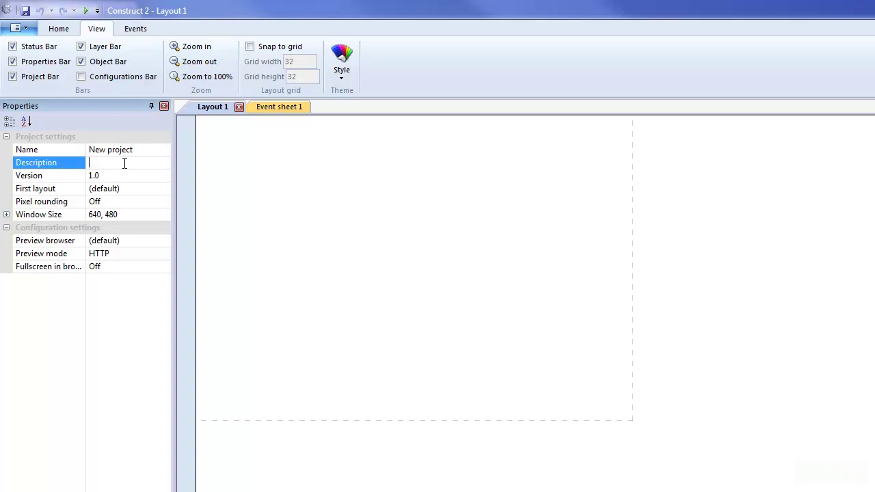
pyautogui.click(125, 176)
pyautogui.click(130, 187)
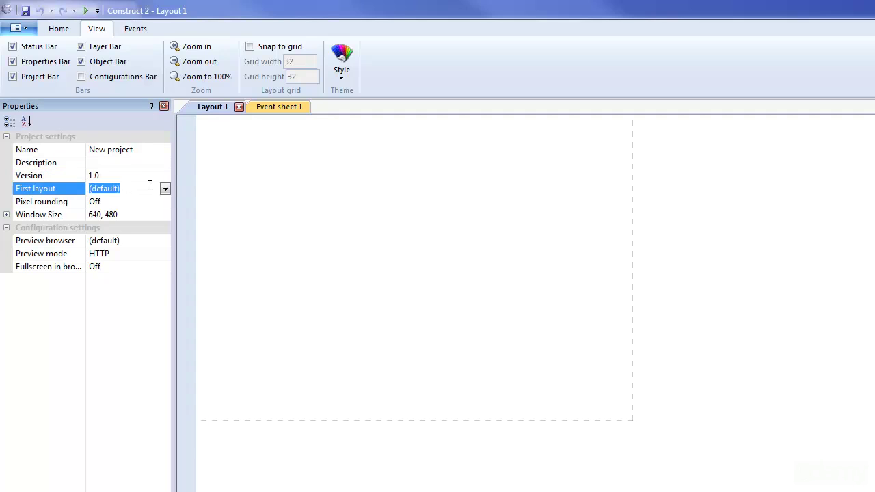
pyautogui.click(166, 190)
pyautogui.click(166, 190)
pyautogui.click(113, 204)
pyautogui.click(163, 201)
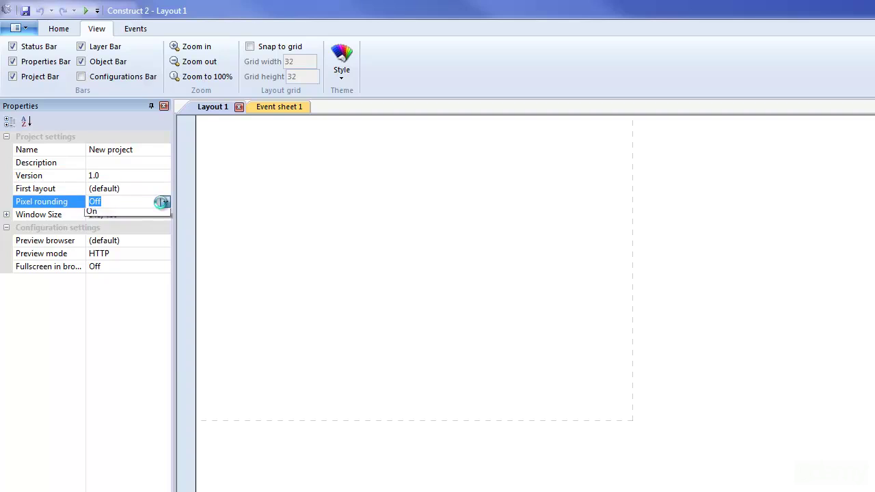
pyautogui.click(162, 202)
pyautogui.click(161, 213)
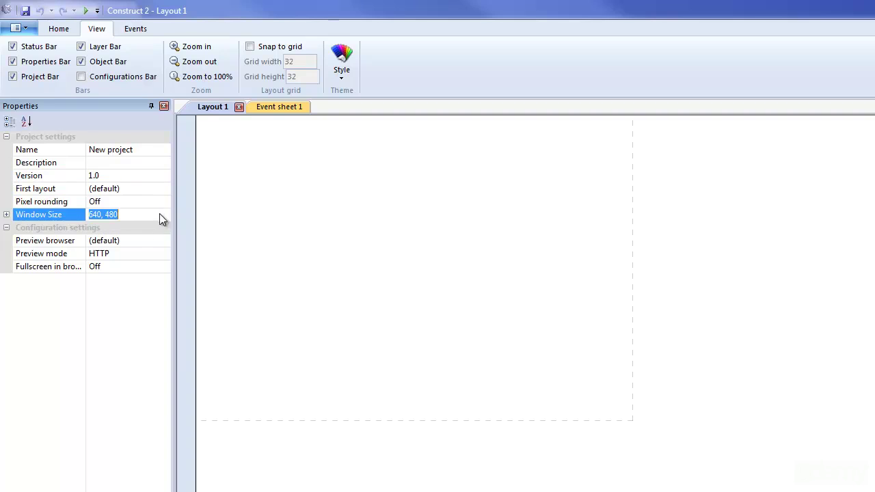
# - Examine the configuration settings' choices for Preview browser, Preview mode and Fullscreen in browser
pyautogui.click(151, 239)
pyautogui.click(164, 240)
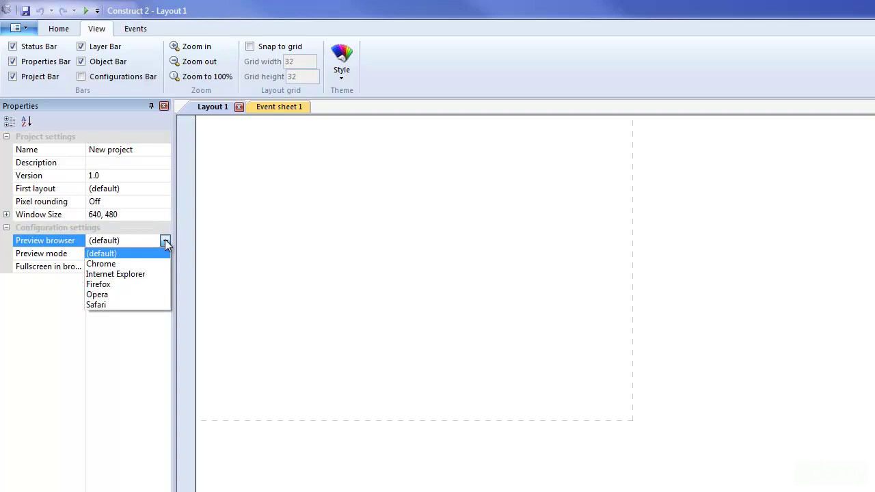
pyautogui.click(164, 241)
pyautogui.click(162, 253)
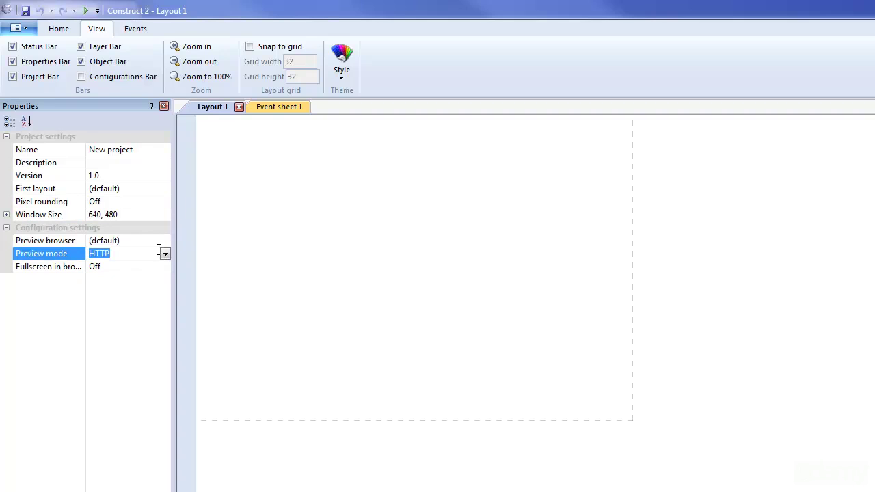
pyautogui.click(164, 253)
pyautogui.click(165, 253)
pyautogui.click(162, 266)
pyautogui.click(163, 266)
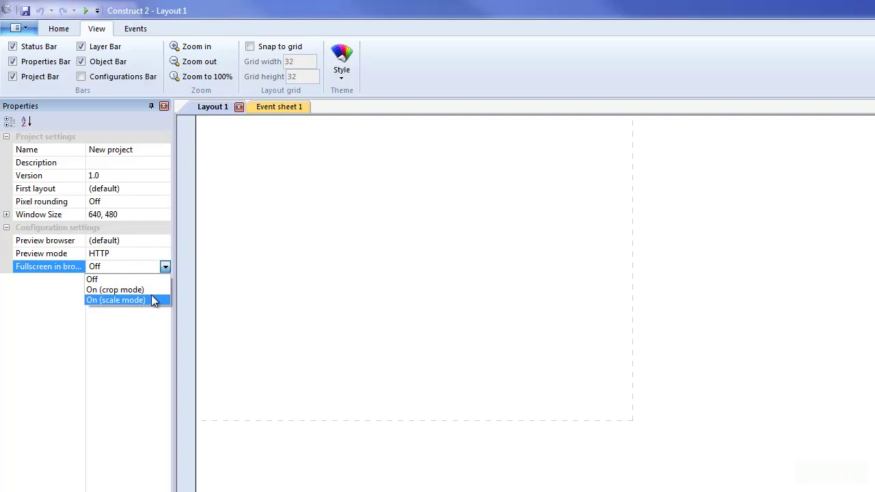
pyautogui.click(168, 270)
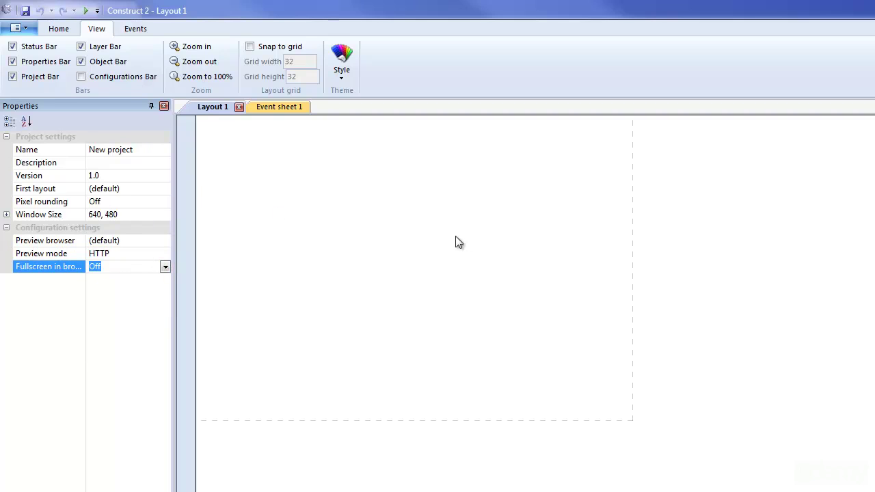
# - Examine the project tree's layouts, event sheets and object types, viewing Event sheet 1 and returning to Layout 1
pyautogui.click(41, 78)
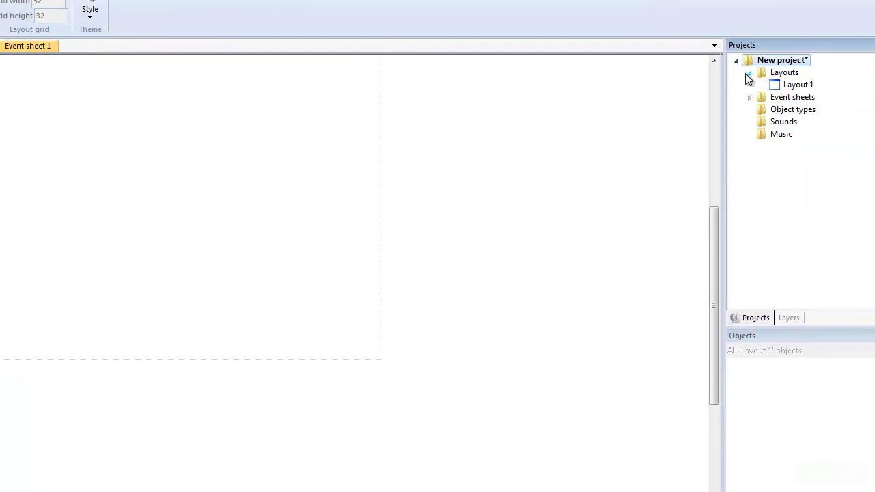
pyautogui.click(792, 85)
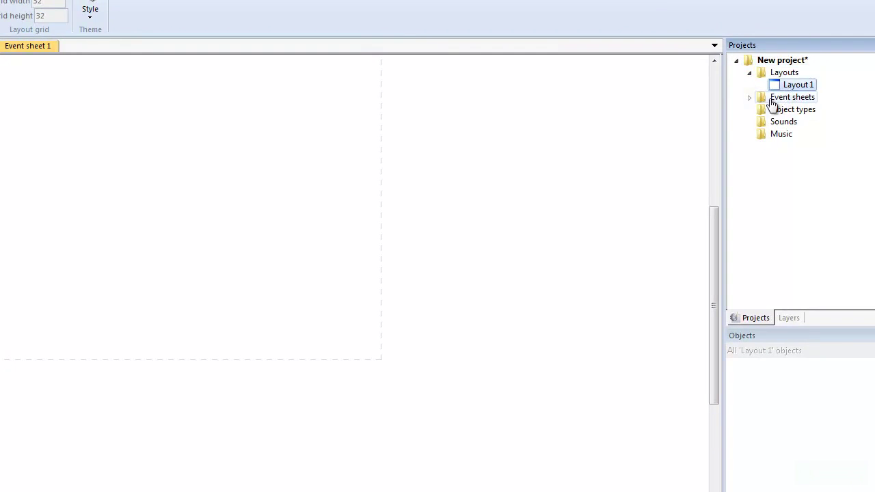
pyautogui.click(750, 98)
pyautogui.click(810, 111)
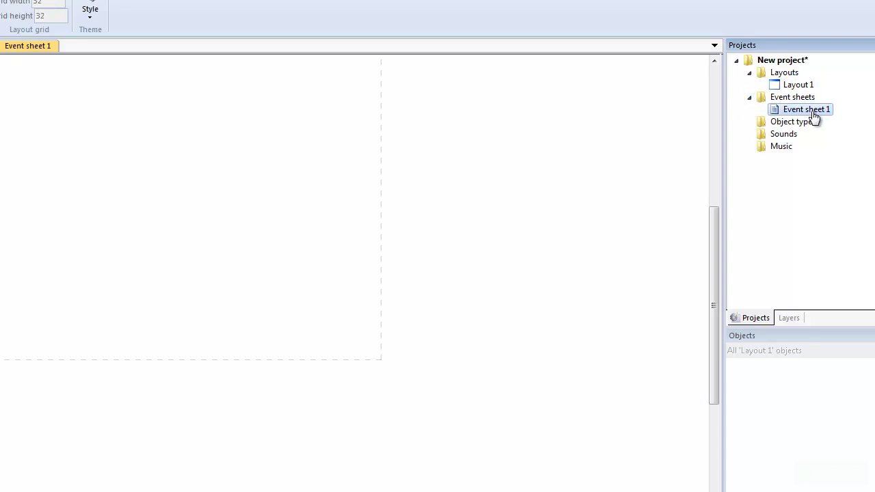
pyautogui.click(46, 46)
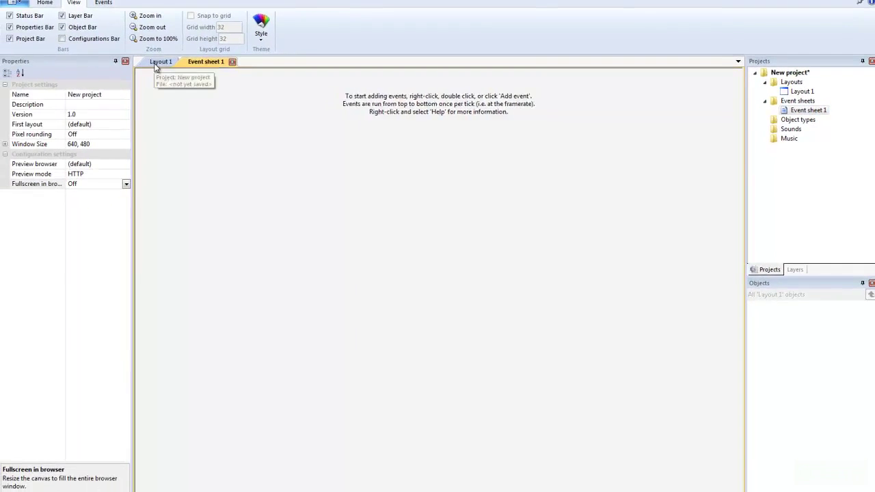
pyautogui.click(161, 64)
pyautogui.click(791, 120)
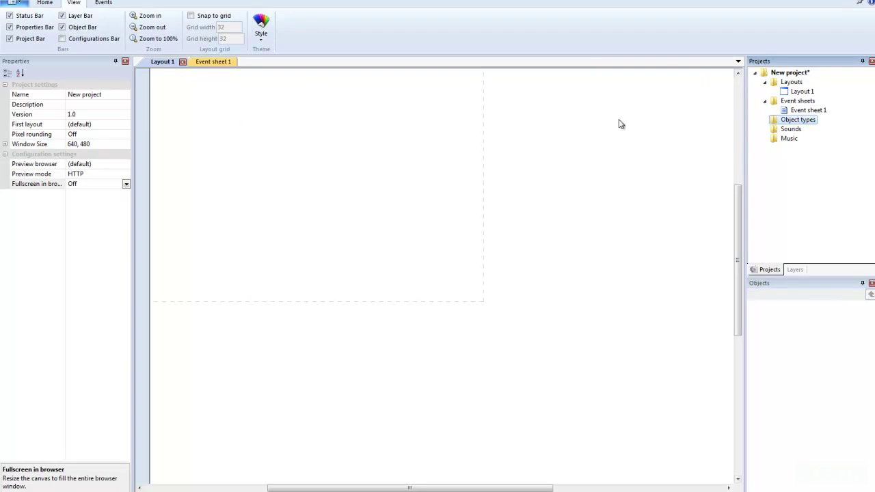
# - Hide and restore the Layer Bar and the Object Bar
pyautogui.click(76, 17)
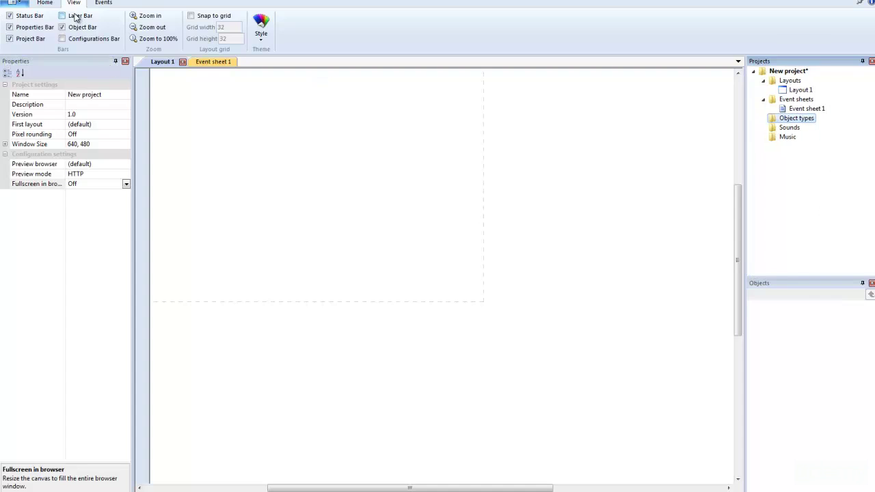
pyautogui.click(75, 17)
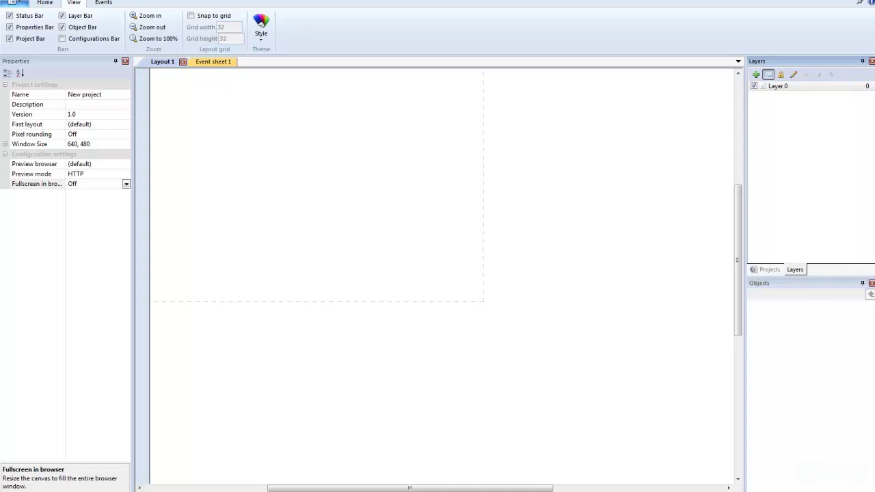
pyautogui.click(94, 27)
pyautogui.click(94, 27)
# - Show the layout properties of Layout 1
pyautogui.click(305, 218)
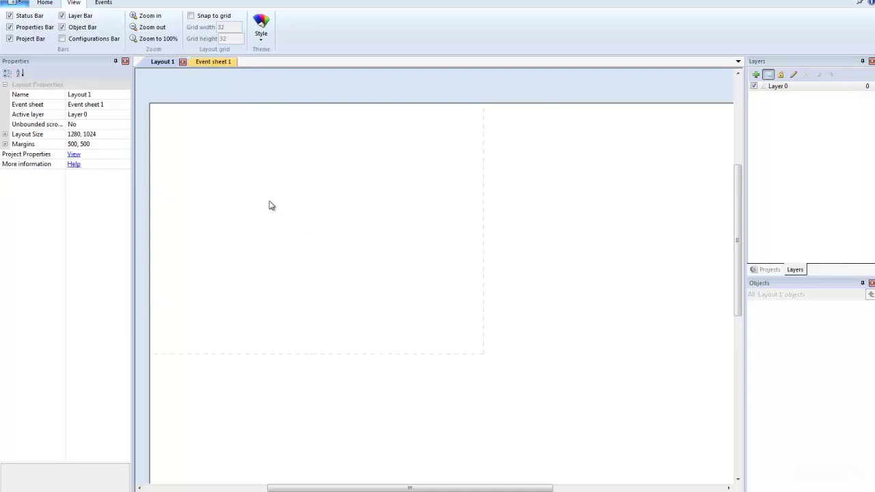
# - Show the Configurations Bar, reposition it over the layout to examine its HTML 5 configuration, and close the bar
pyautogui.click(96, 40)
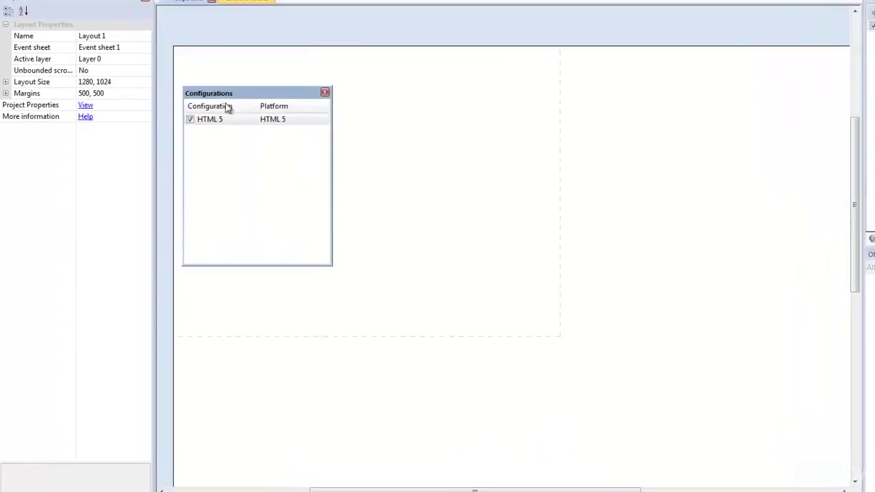
pyautogui.moveTo(198, 144); pyautogui.dragTo(194, 140)
pyautogui.moveTo(237, 65); pyautogui.dragTo(324, 65)
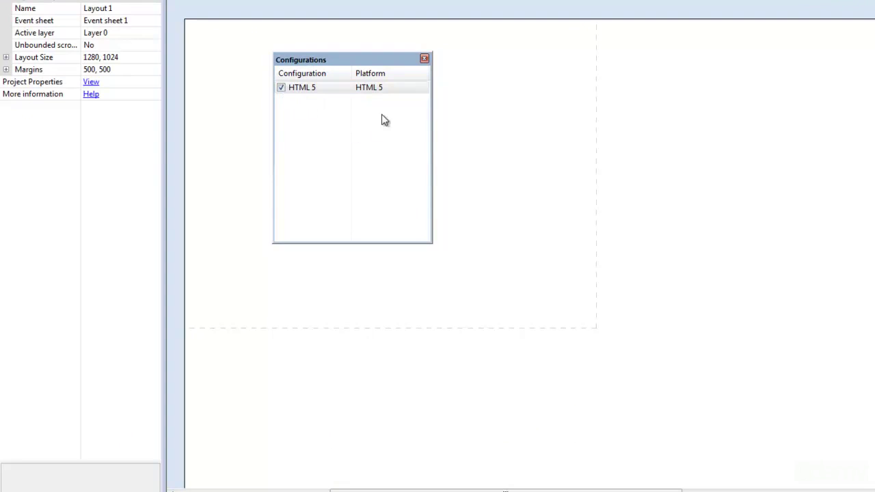
pyautogui.click(282, 88)
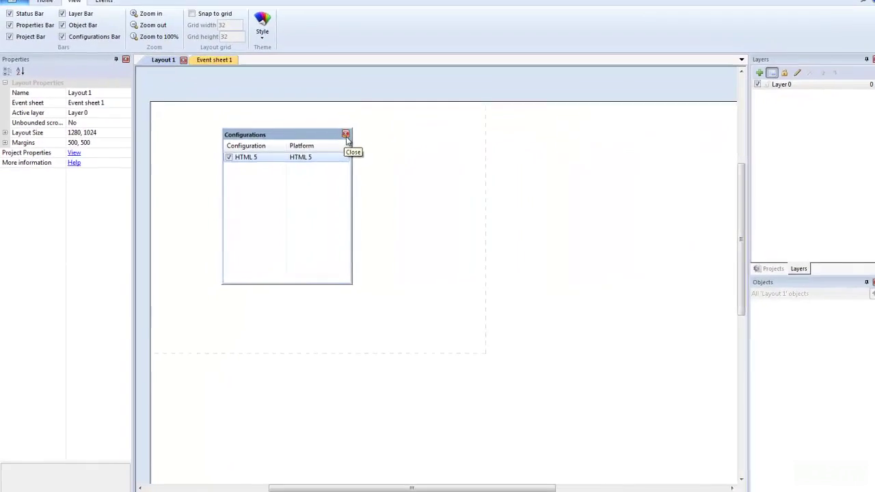
pyautogui.click(346, 134)
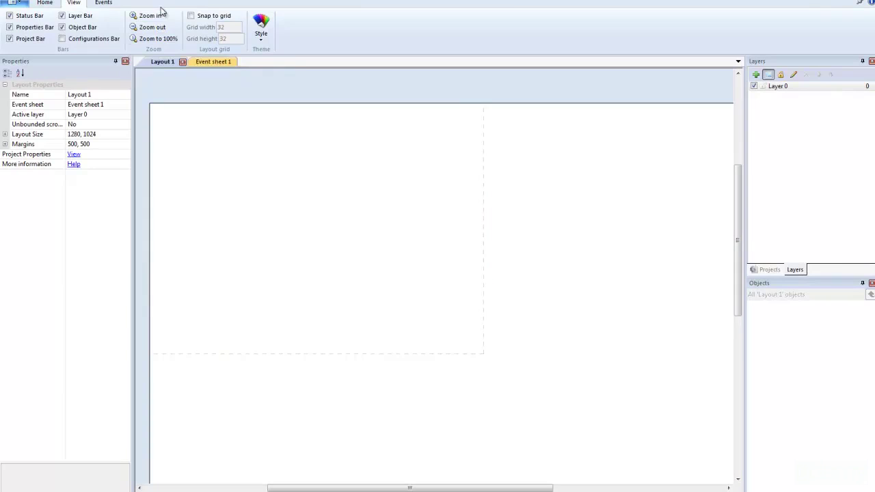
# - Turn on Snap to grid for the layout to make the grid width and height editable, and turn it off again
pyautogui.click(220, 15)
pyautogui.click(220, 17)
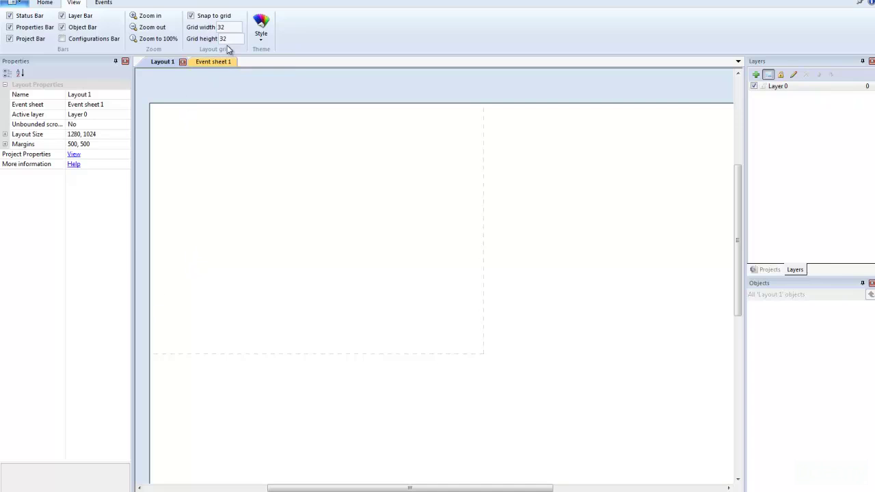
pyautogui.click(217, 16)
pyautogui.click(217, 16)
pyautogui.click(217, 16)
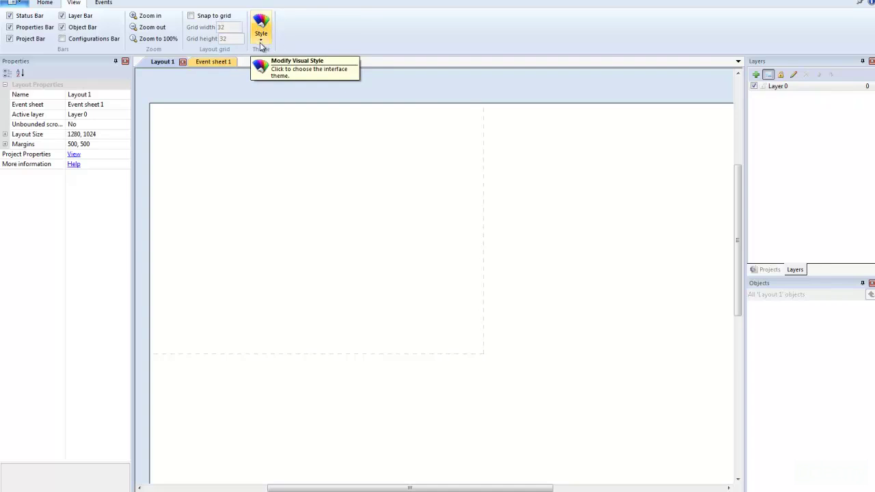
# - Show the ribbon's event commands for adding, searching and displaying events
pyautogui.click(103, 3)
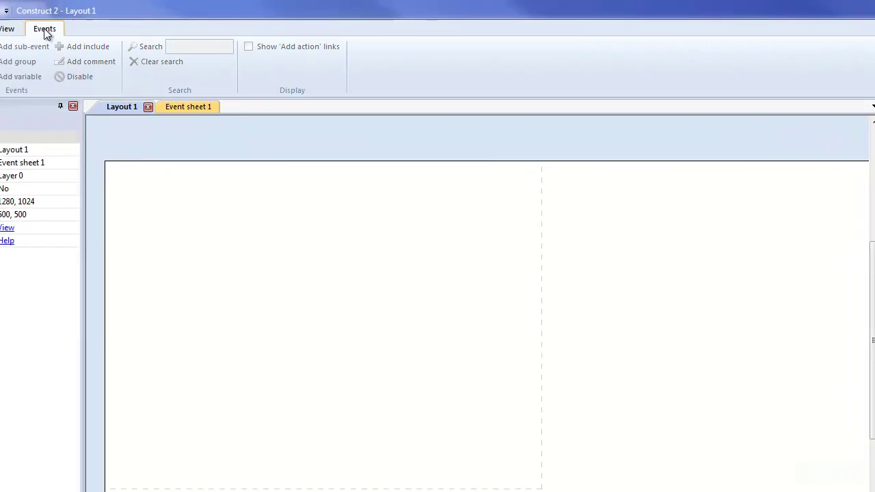